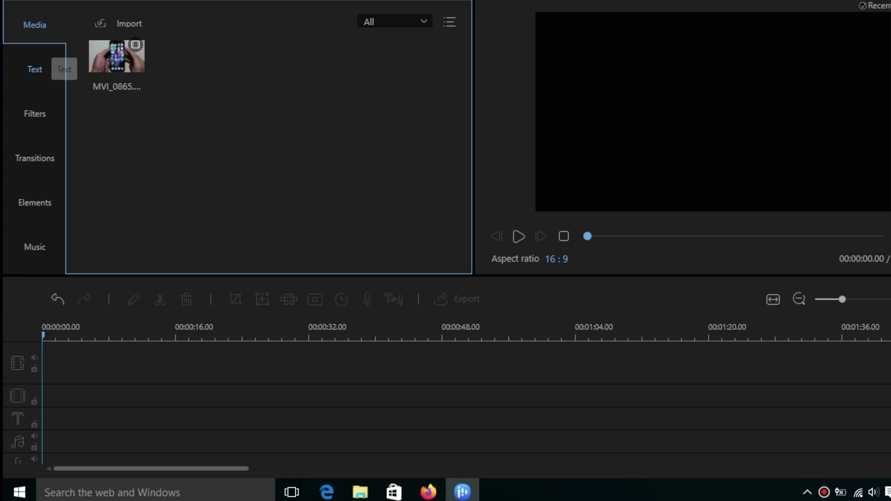
- Bring the MVI_0865 video from the desktop into the media library and add it to the timeline
{"action": "left_click", "coordinate": [42, 68]}
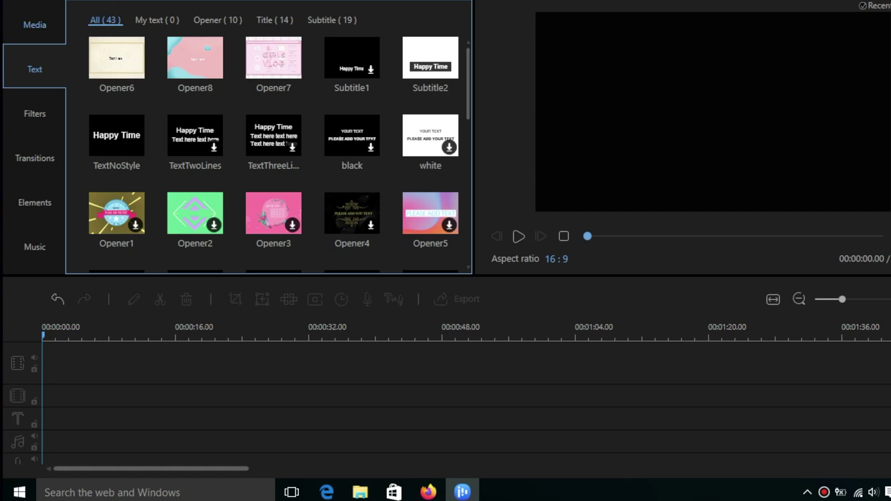
{"action": "left_click", "coordinate": [50, 19]}
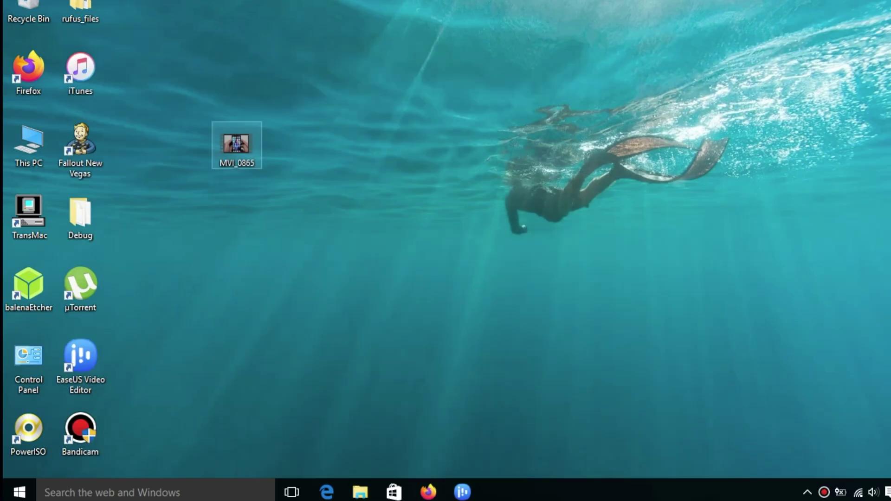
{"action": "left_click_drag", "start_coordinate": [237, 144], "coordinate": [459, 485]}
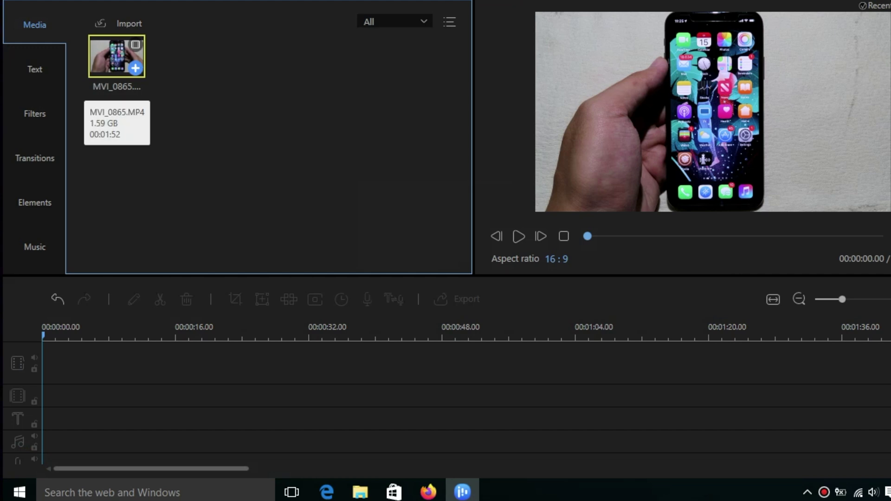
{"action": "left_click", "coordinate": [135, 68]}
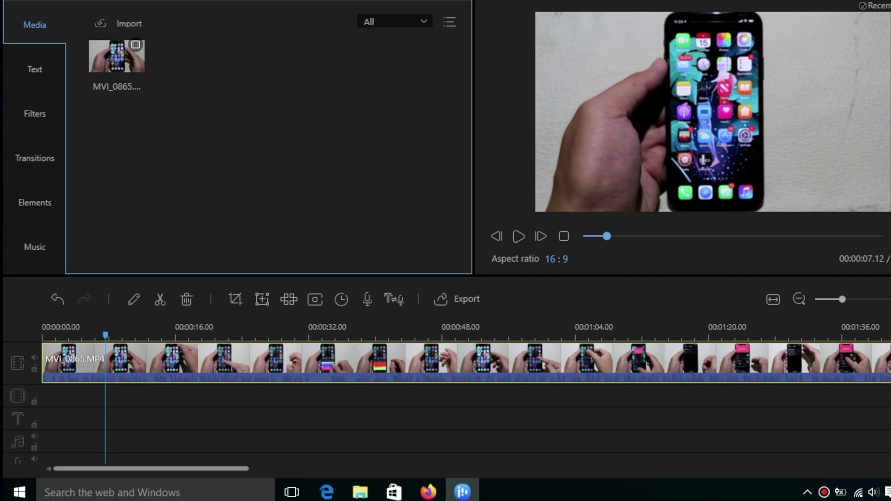
- Split the MVI_0865.MP4 clip on the timeline at 00:00:33.17
{"action": "left_click", "coordinate": [205, 335]}
{"action": "left_click", "coordinate": [261, 335]}
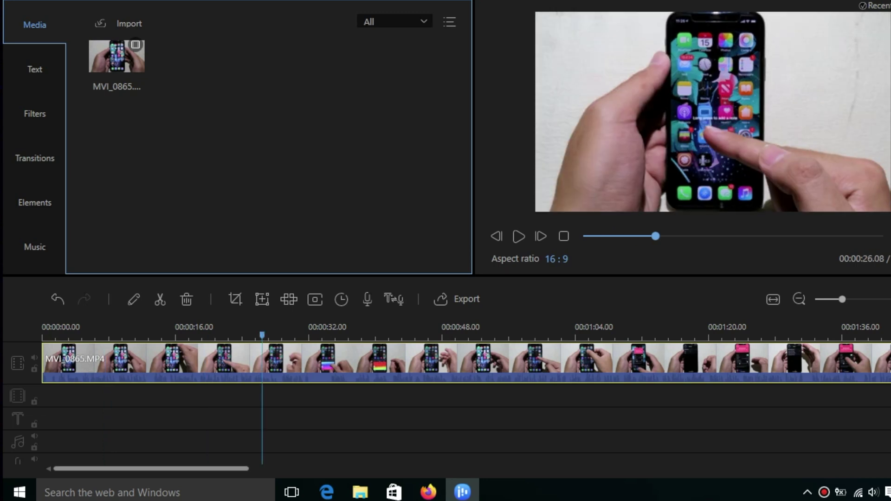
{"action": "left_click", "coordinate": [290, 335]}
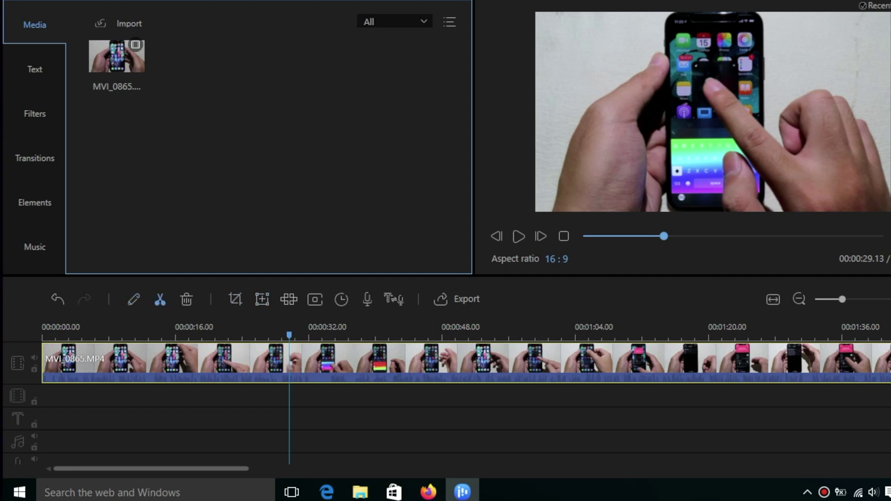
{"action": "left_click", "coordinate": [294, 361]}
{"action": "left_click", "coordinate": [315, 361]}
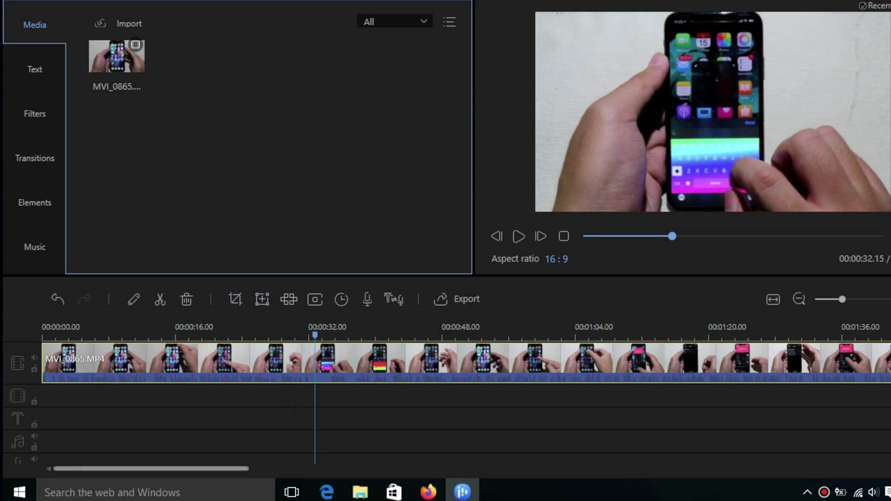
{"action": "left_click", "coordinate": [324, 331]}
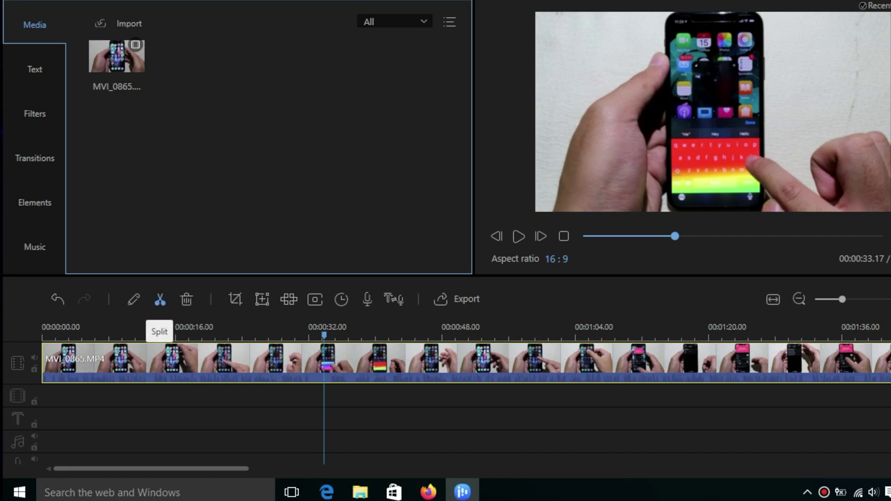
{"action": "left_click", "coordinate": [160, 299]}
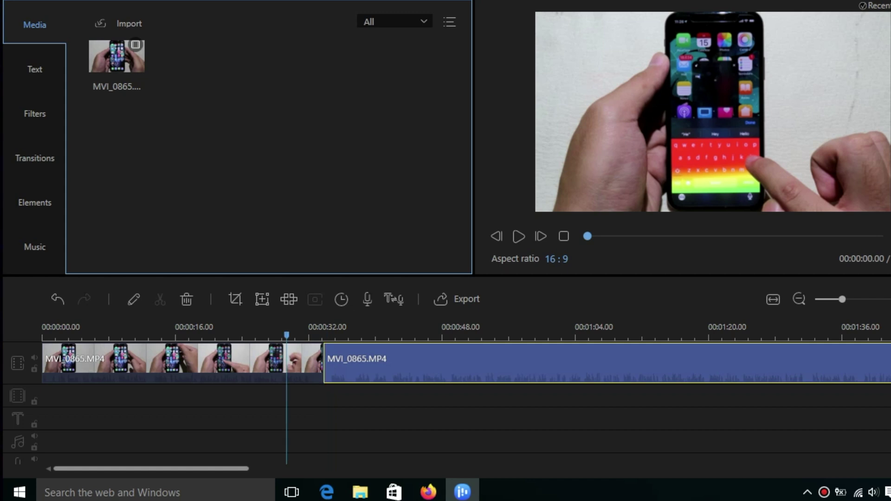
- Split the remaining second part of the clip at 00:00:44.08
{"action": "left_click", "coordinate": [353, 335]}
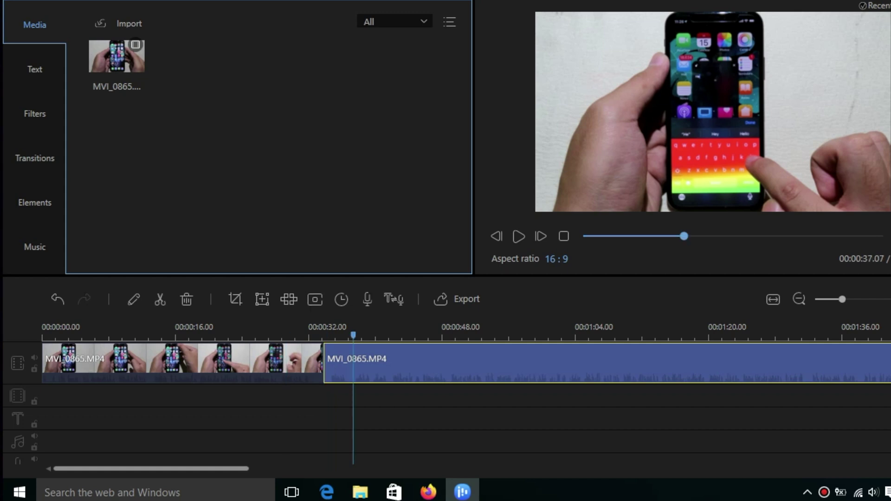
{"action": "left_click", "coordinate": [413, 334]}
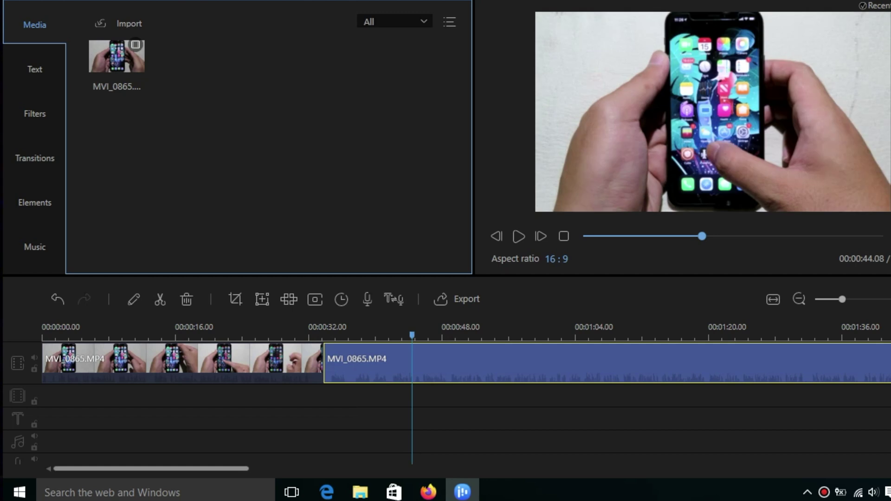
{"action": "key", "text": "ctrl+b"}
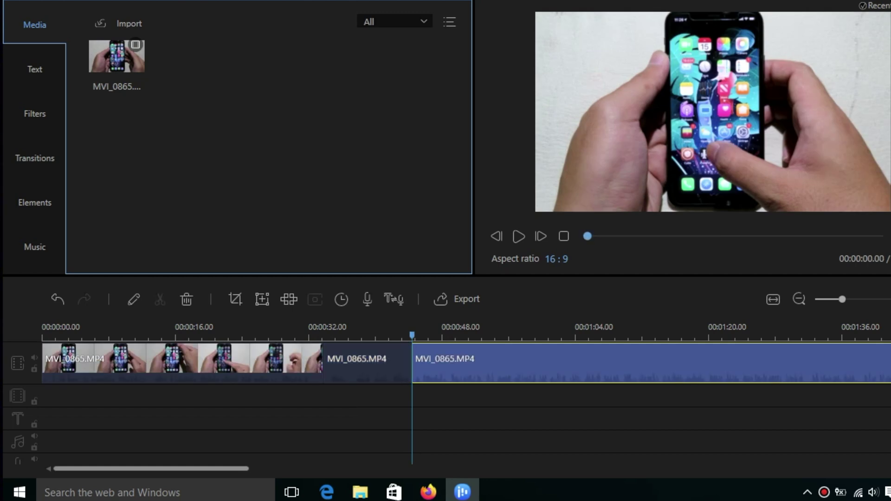
- Insert the Opener8 template between the second and third clips and an opener text on the text track at about 00:00:37
{"action": "left_click", "coordinate": [391, 335]}
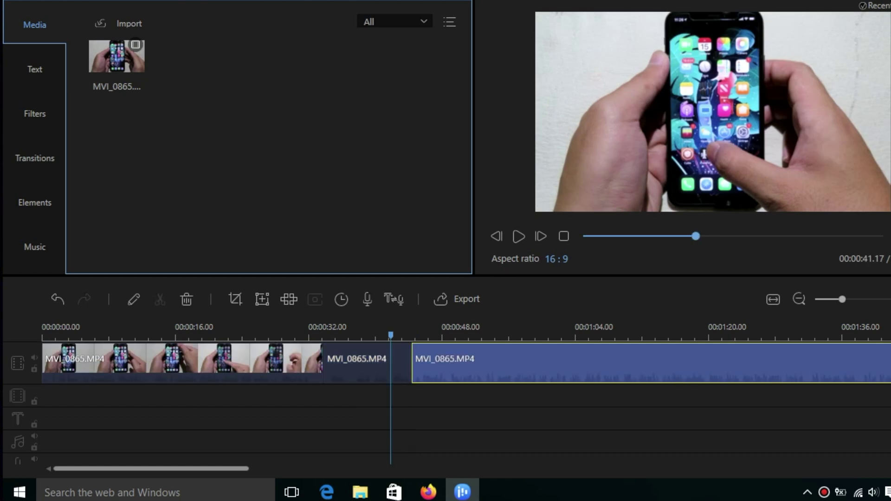
{"action": "left_click_drag", "start_coordinate": [391, 335], "coordinate": [427, 335]}
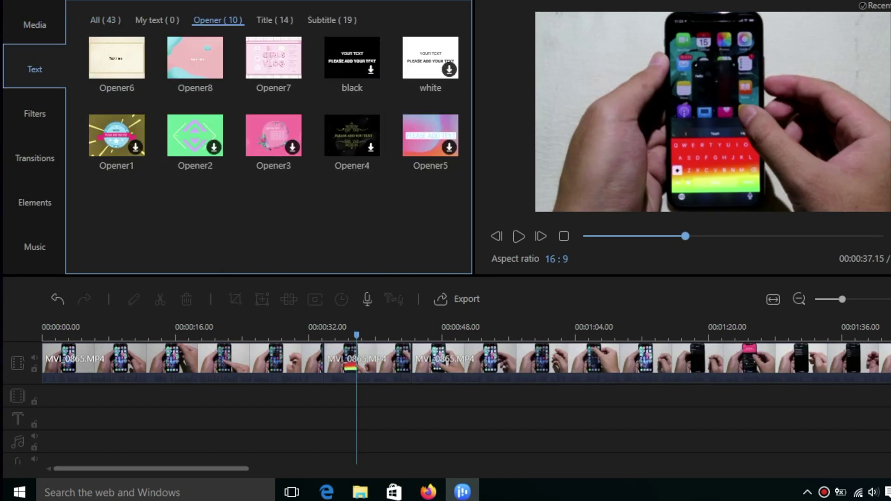
{"action": "left_click", "coordinate": [274, 19]}
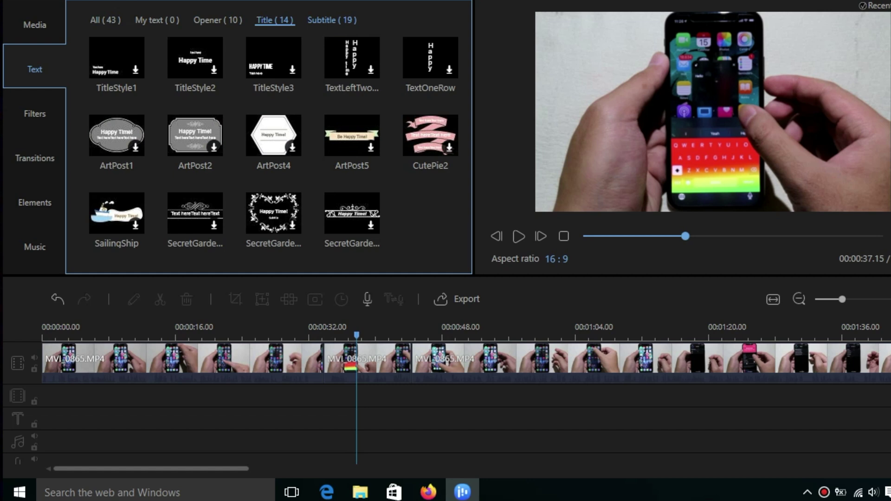
{"action": "left_click", "coordinate": [332, 20]}
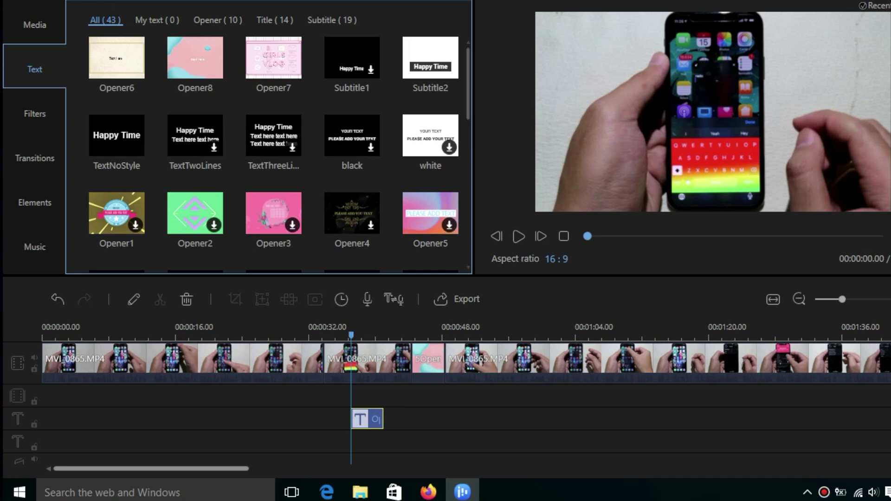
{"action": "key", "text": "Escape"}
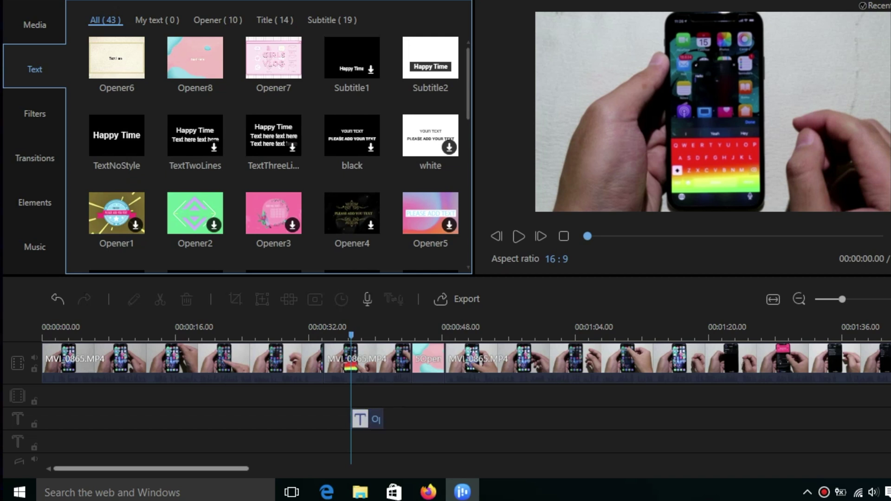
{"action": "key", "text": "ctrl+minus"}
{"action": "left_click", "coordinate": [355, 335]}
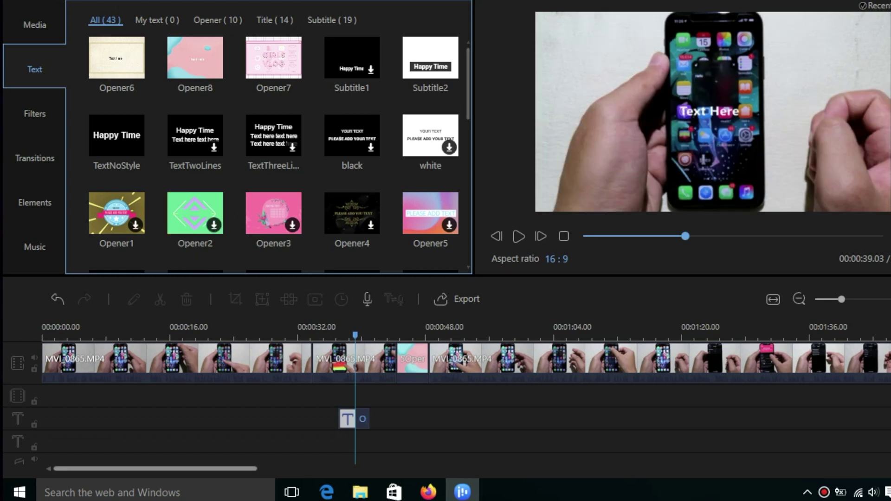
- Examine the available filters and transitions, with the playhead at 00:00:12.15 in the first clip
{"action": "left_click", "coordinate": [176, 363]}
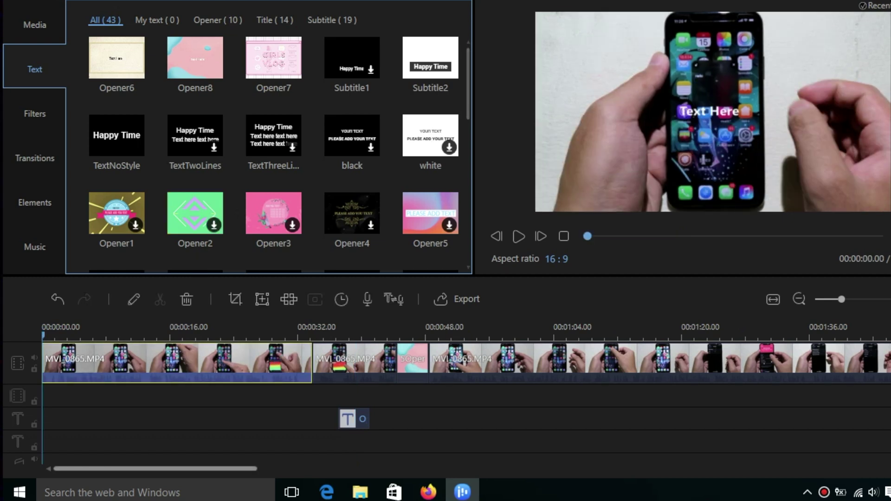
{"action": "left_click", "coordinate": [144, 336]}
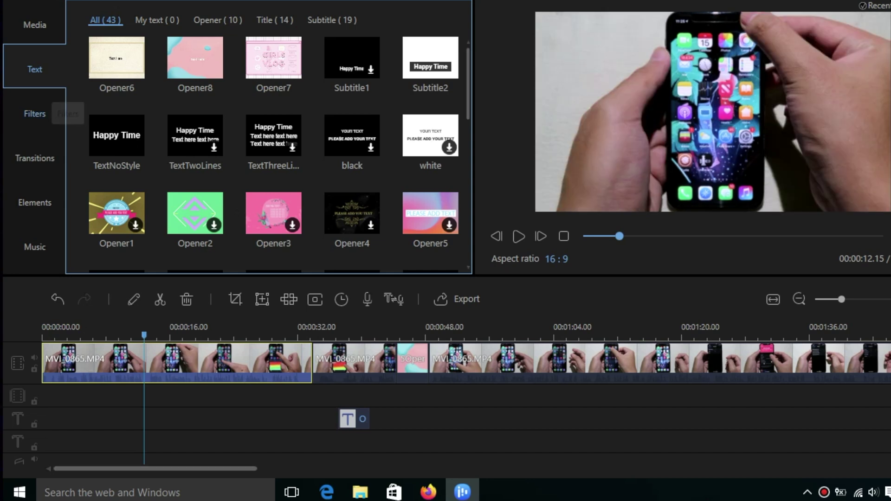
{"action": "left_click", "coordinate": [34, 113]}
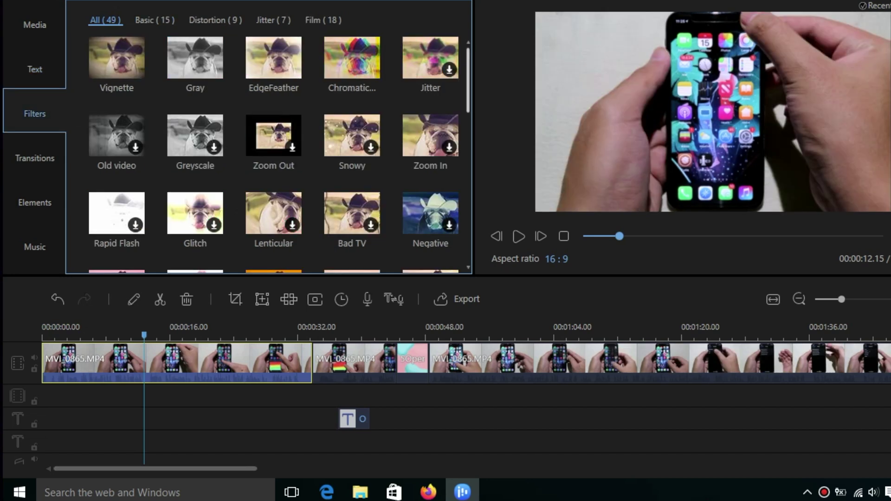
{"action": "scroll", "coordinate": [278, 153], "scroll_direction": "down", "scroll_amount": 3}
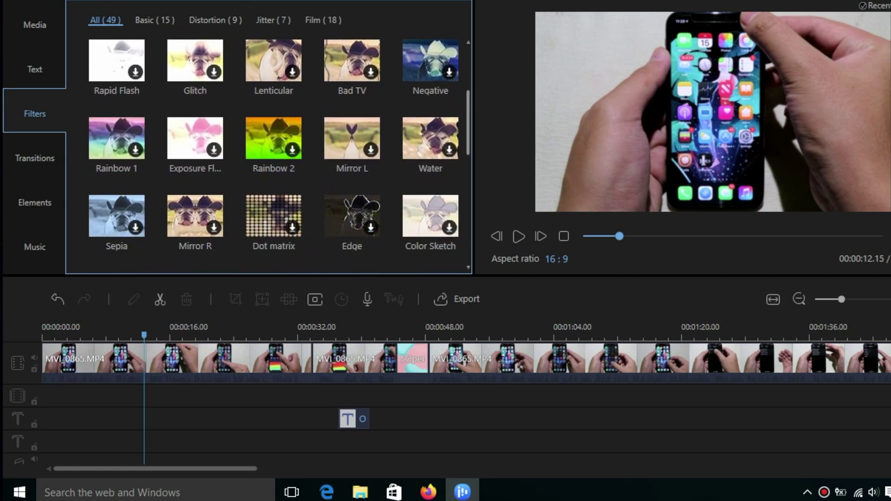
{"action": "scroll", "coordinate": [279, 153], "scroll_direction": "down", "scroll_amount": 5}
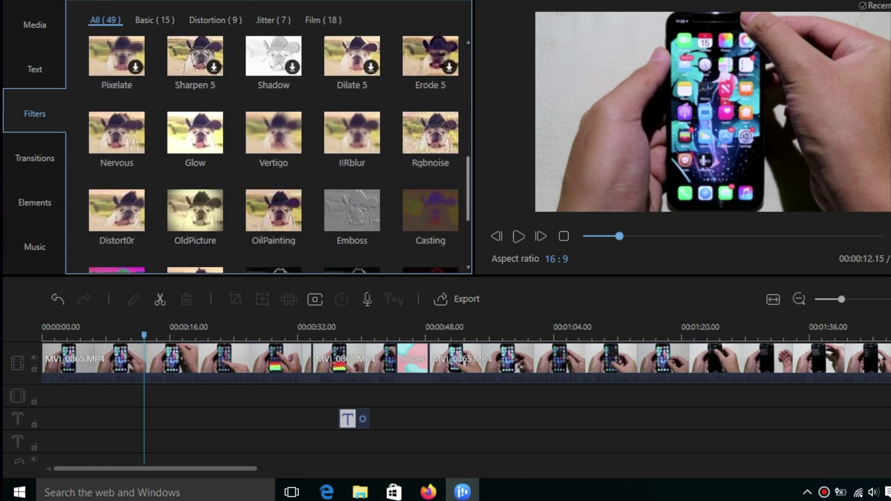
{"action": "scroll", "coordinate": [279, 153], "scroll_direction": "down", "scroll_amount": 4}
{"action": "scroll", "coordinate": [278, 153], "scroll_direction": "up", "scroll_amount": 1}
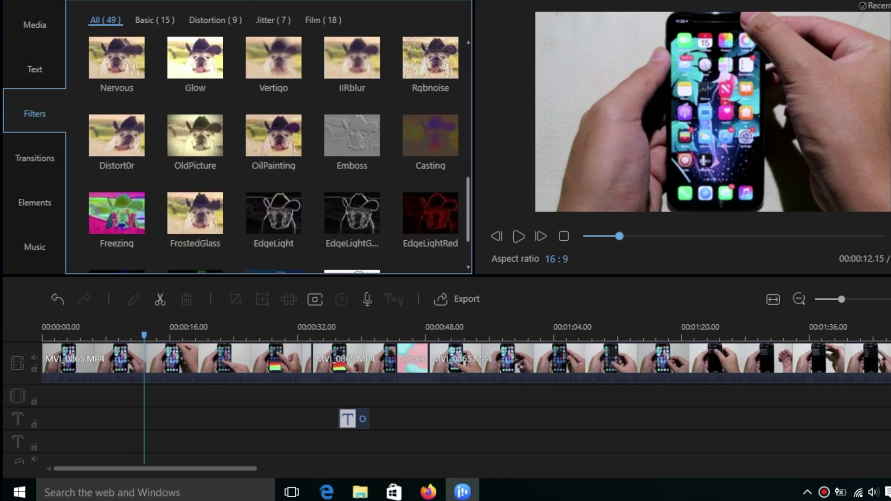
{"action": "scroll", "coordinate": [117, 139], "scroll_direction": "up", "scroll_amount": 6}
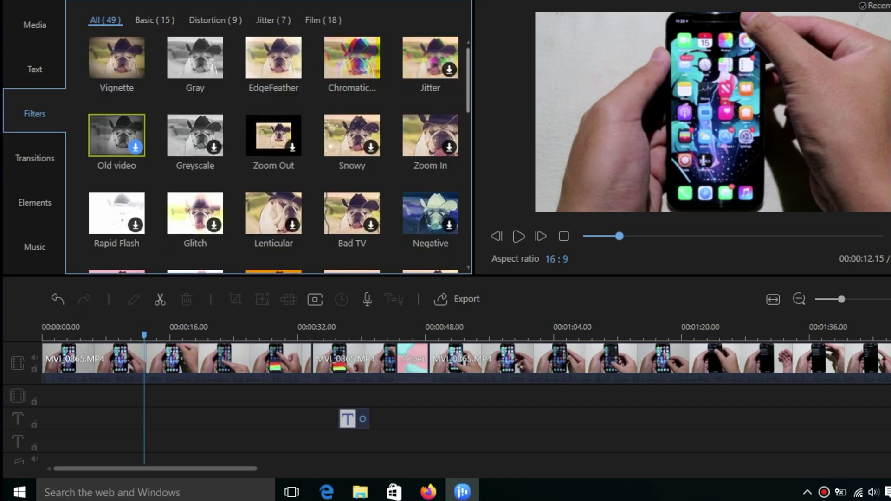
{"action": "left_click", "coordinate": [35, 158]}
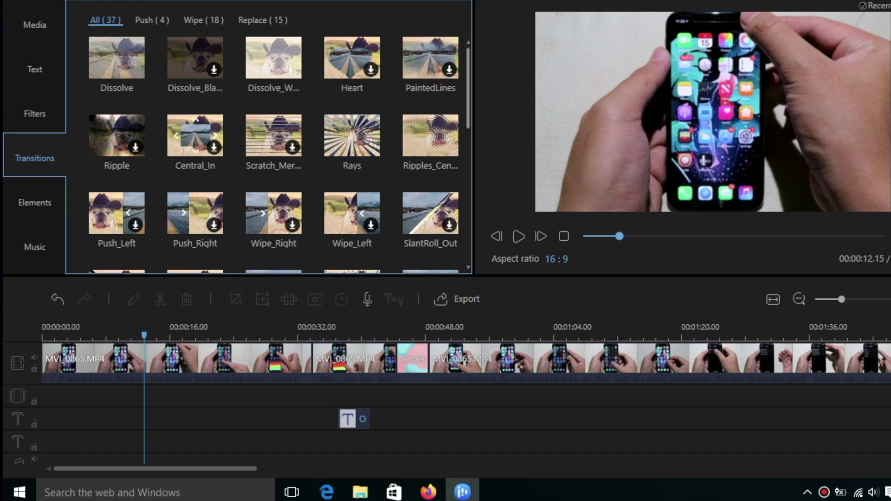
{"action": "scroll", "coordinate": [274, 154], "scroll_direction": "down", "scroll_amount": 7}
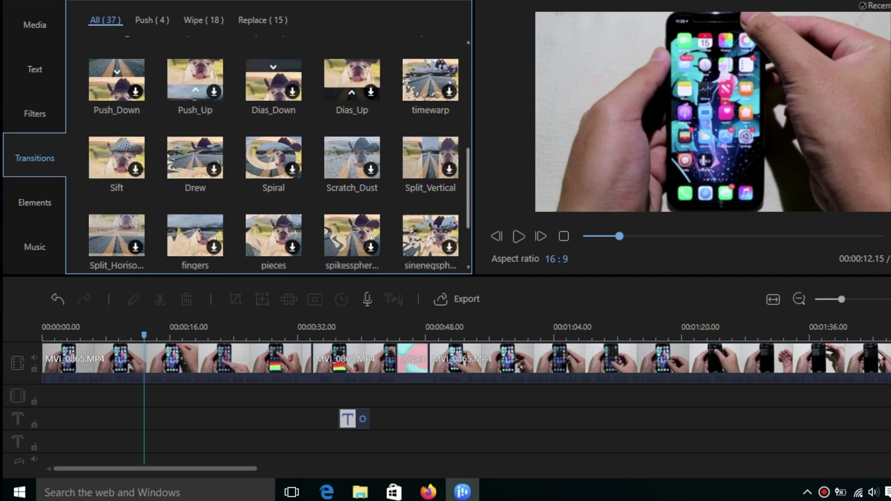
{"action": "scroll", "coordinate": [274, 153], "scroll_direction": "down", "scroll_amount": 3}
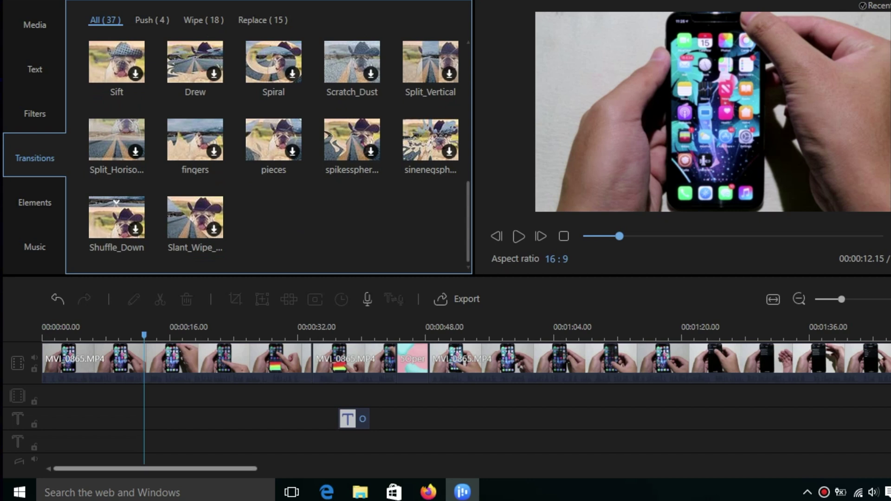
- Delete the middle video clip that lies between the first clip and the inserted opener
{"action": "left_click", "coordinate": [277, 335]}
{"action": "left_click", "coordinate": [315, 362]}
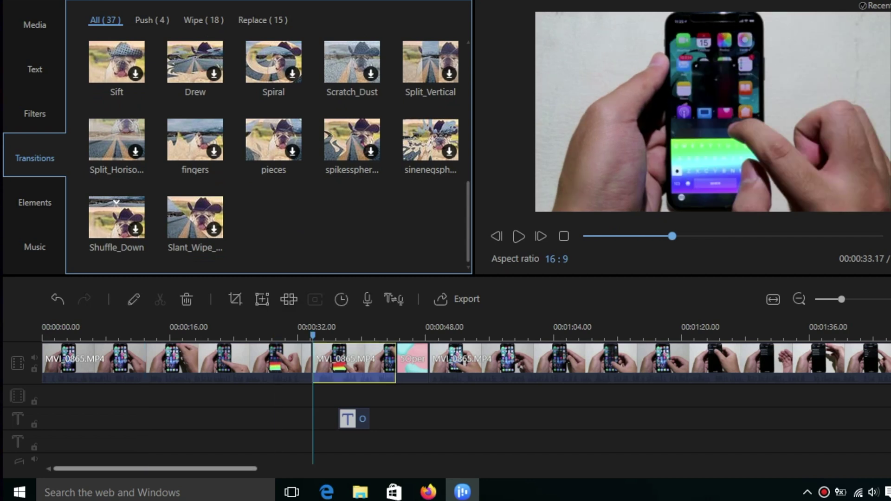
{"action": "scroll", "coordinate": [313, 362], "scroll_direction": "up", "scroll_amount": 1}
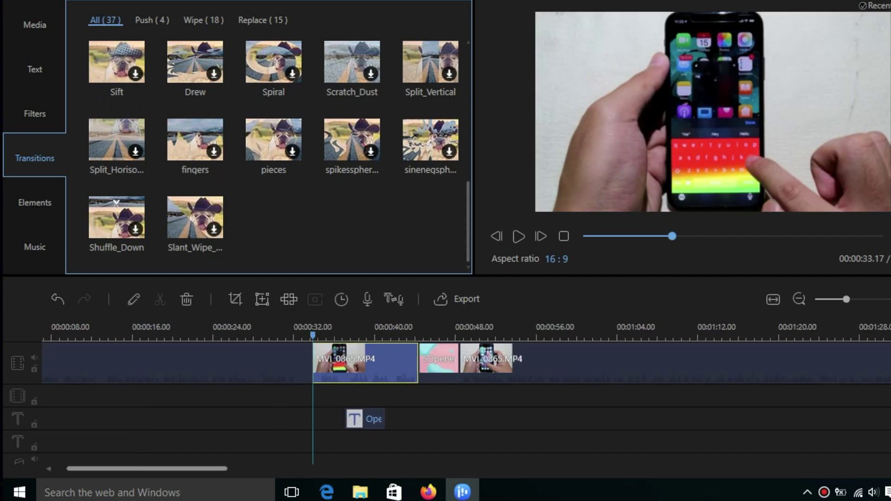
{"action": "key", "text": "Delete"}
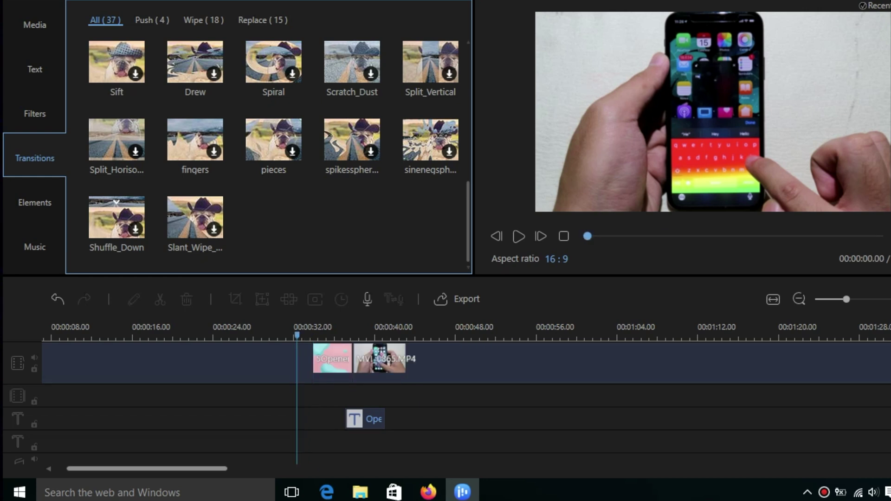
- Apply the Dissolve transition to the end of the first clip, before the opener
{"action": "left_click", "coordinate": [309, 330]}
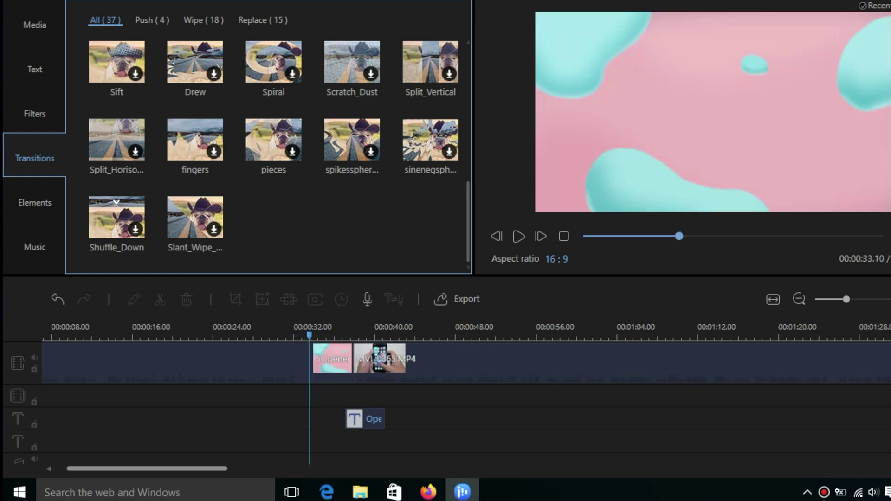
{"action": "left_click", "coordinate": [260, 363]}
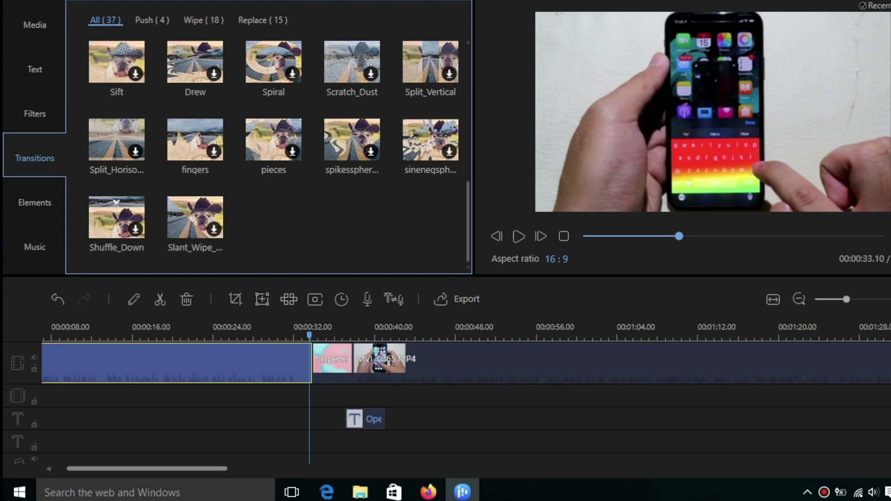
{"action": "left_click_drag", "start_coordinate": [468, 221], "coordinate": [468, 87]}
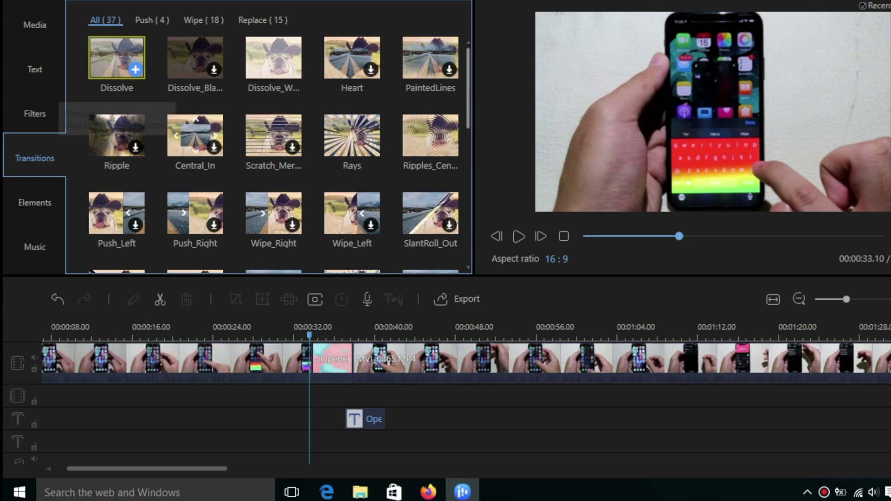
{"action": "left_click", "coordinate": [116, 58]}
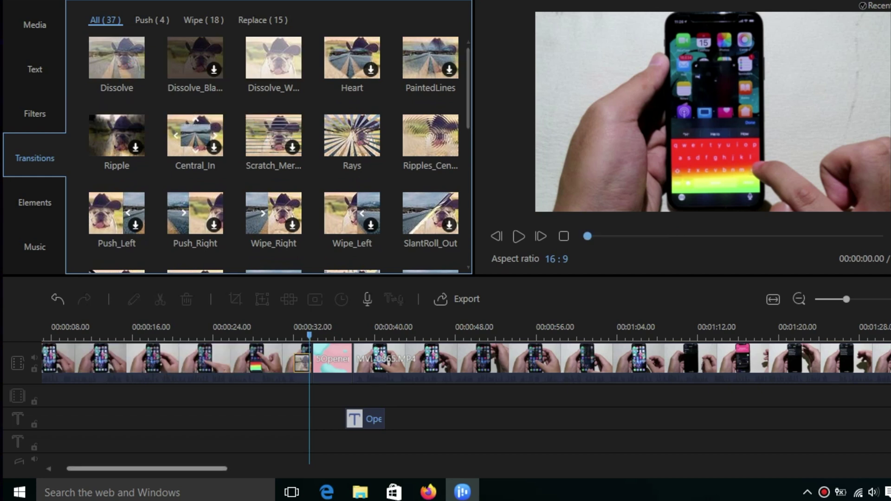
- Preview the Dissolve transition between the first clip and the opener, starting from 00:00:31.15
{"action": "left_click", "coordinate": [292, 335]}
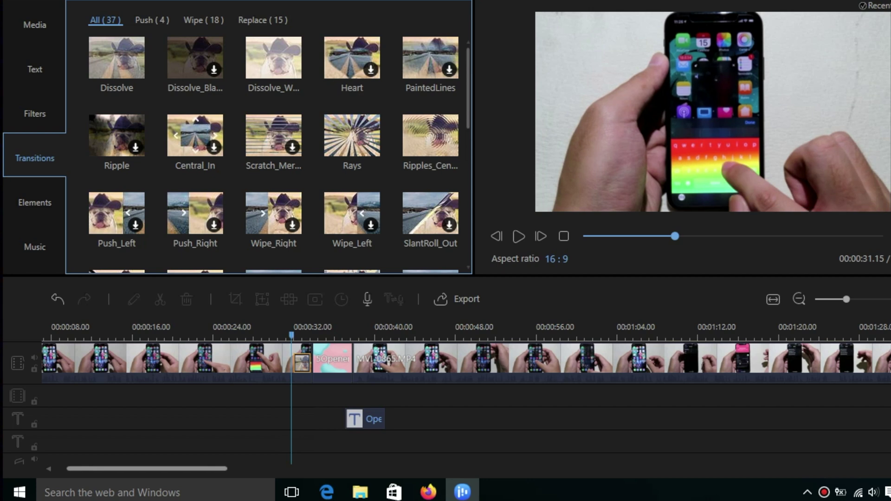
{"action": "key", "text": "space"}
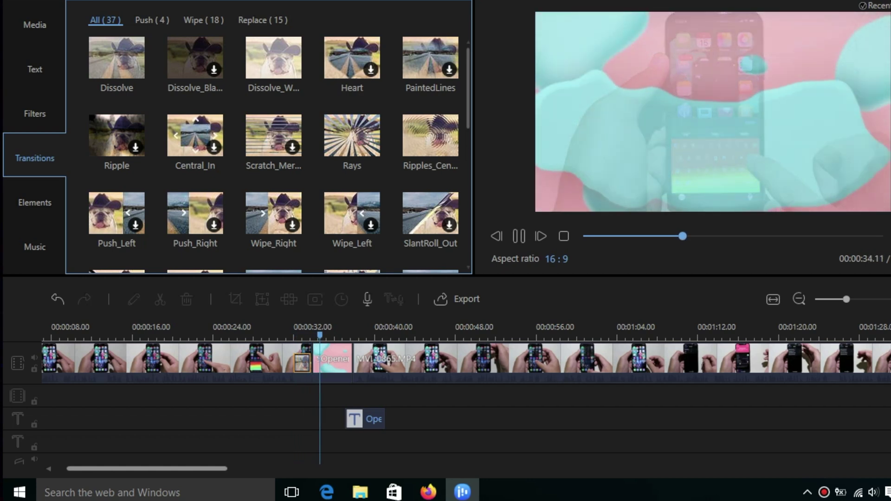
{"action": "key", "text": "space"}
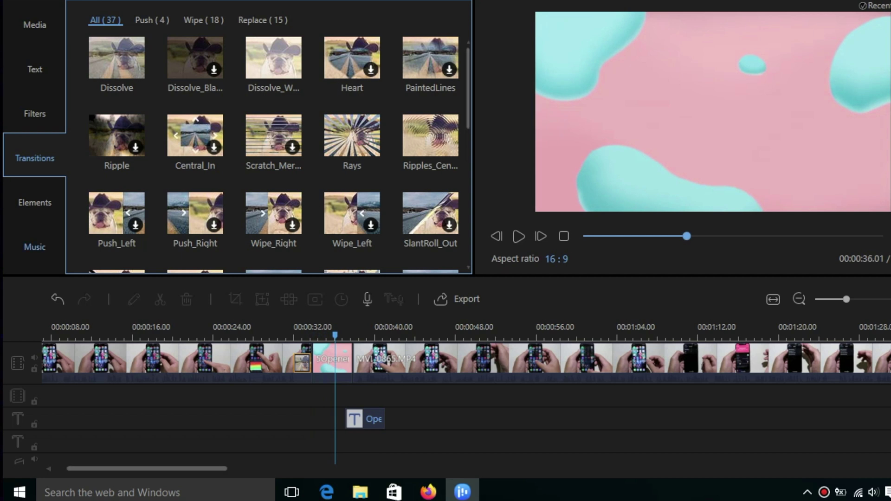
- Browse the full music library for available background tracks and sound effects
{"action": "left_click", "coordinate": [35, 247]}
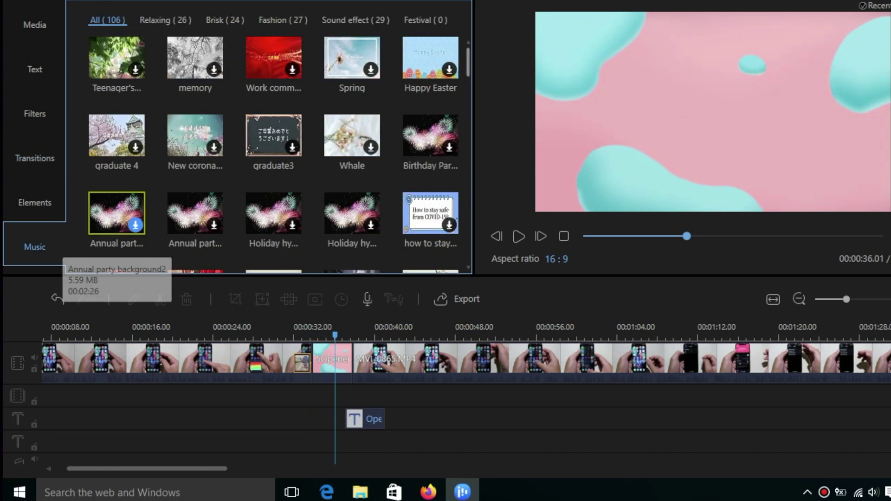
{"action": "scroll", "coordinate": [274, 153], "scroll_direction": "down", "scroll_amount": 10}
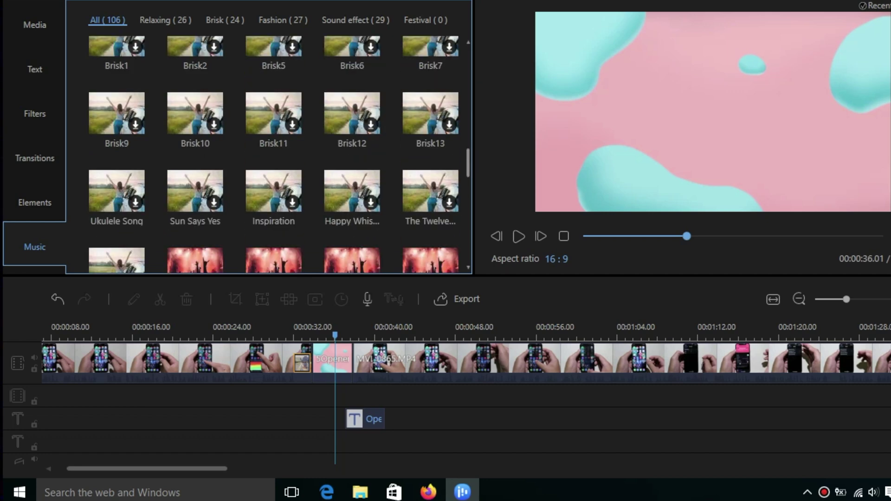
{"action": "scroll", "coordinate": [274, 153], "scroll_direction": "down", "scroll_amount": 20}
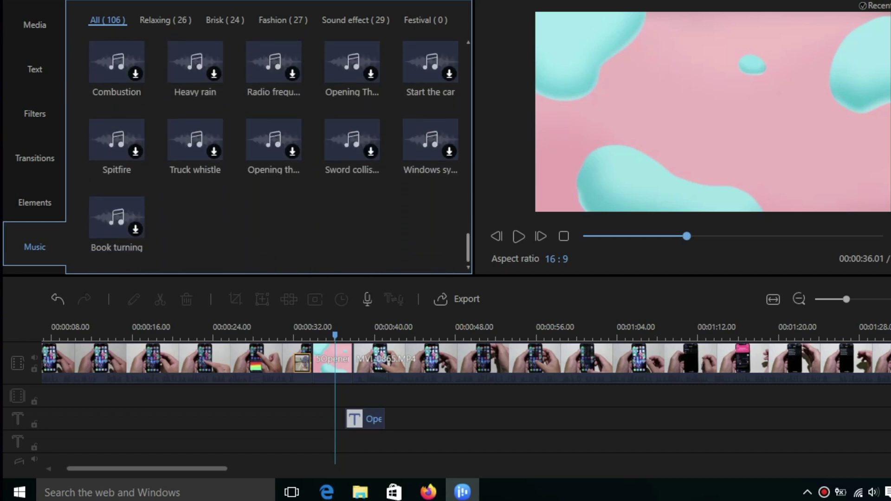
{"action": "scroll", "coordinate": [274, 154], "scroll_direction": "up", "scroll_amount": 20}
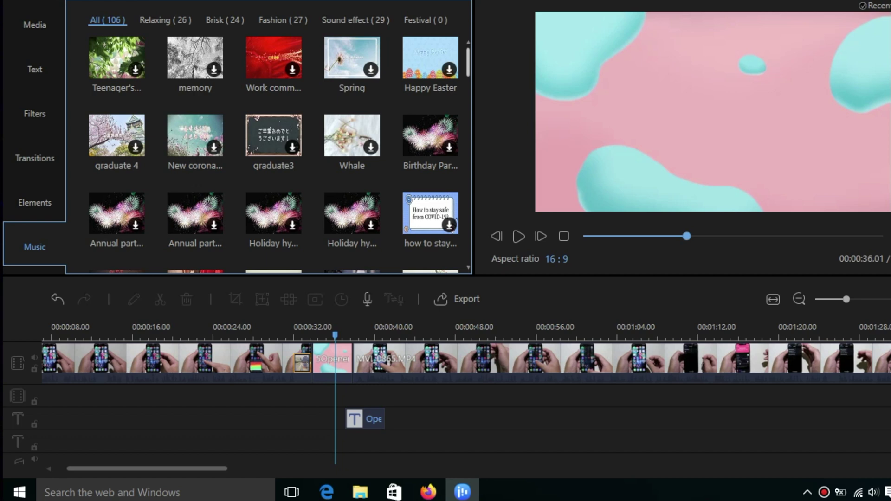
{"action": "scroll", "coordinate": [274, 154], "scroll_direction": "down", "scroll_amount": 4}
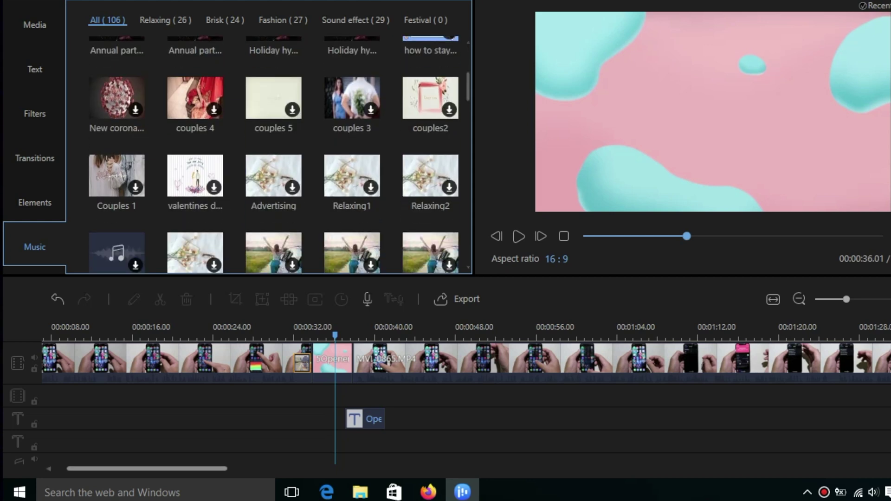
- Examine the video, audio and video platform export formats and the output resolution choices, and close the export options without exporting
{"action": "left_click", "coordinate": [460, 299]}
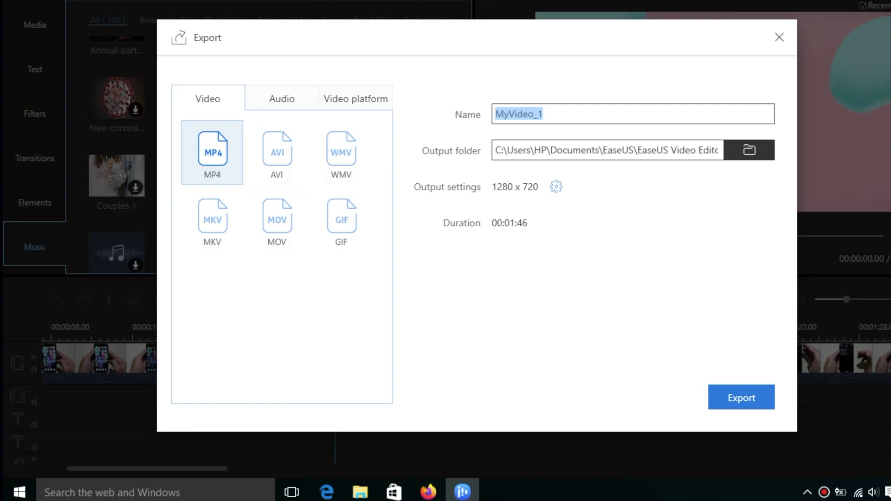
{"action": "left_click", "coordinate": [281, 98]}
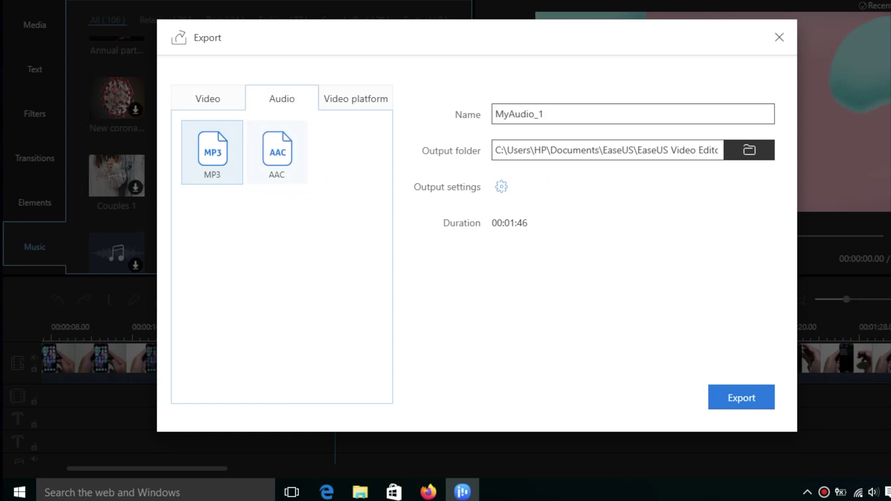
{"action": "left_click", "coordinate": [355, 99]}
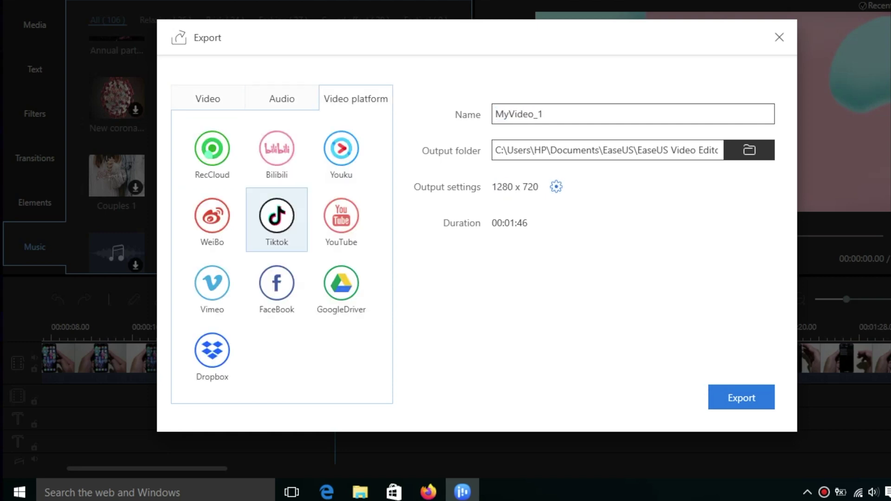
{"action": "left_click", "coordinate": [556, 186]}
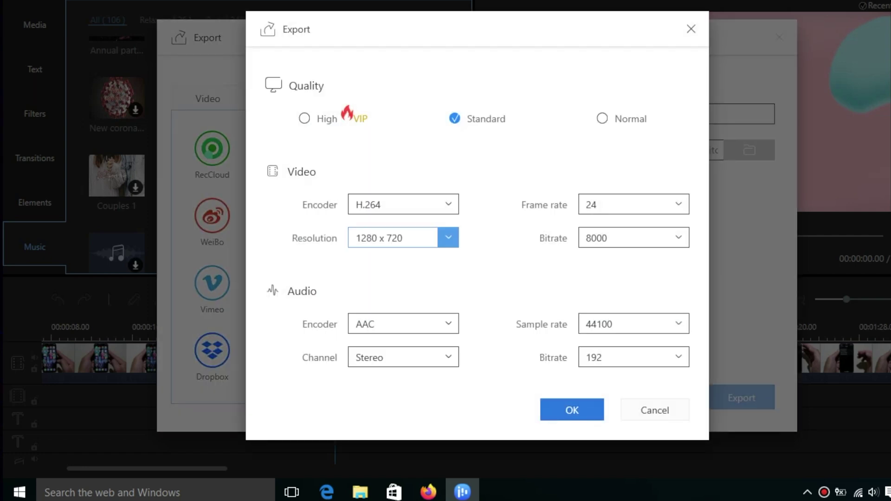
{"action": "left_click", "coordinate": [448, 238]}
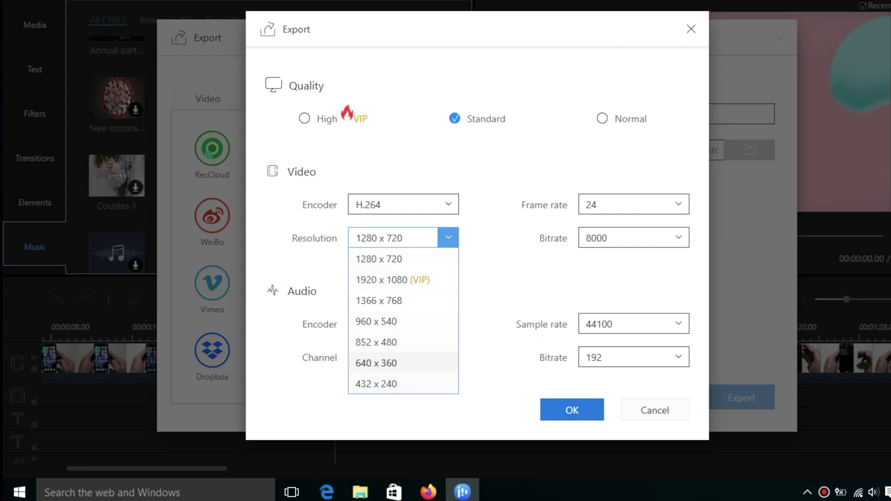
{"action": "left_click", "coordinate": [402, 259]}
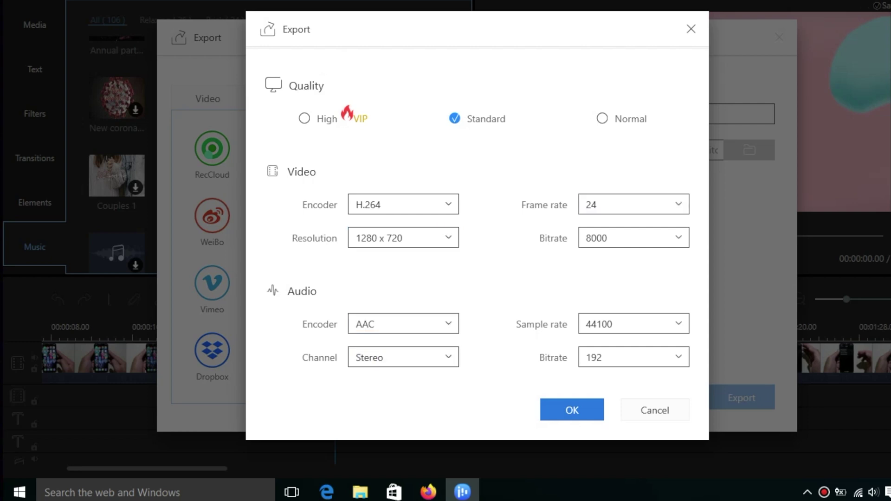
{"action": "left_click", "coordinate": [655, 411]}
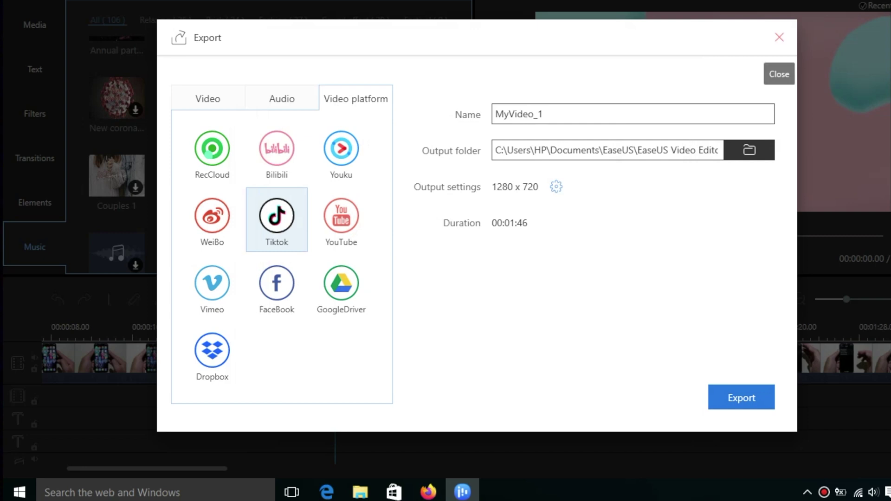
{"action": "left_click", "coordinate": [780, 37]}
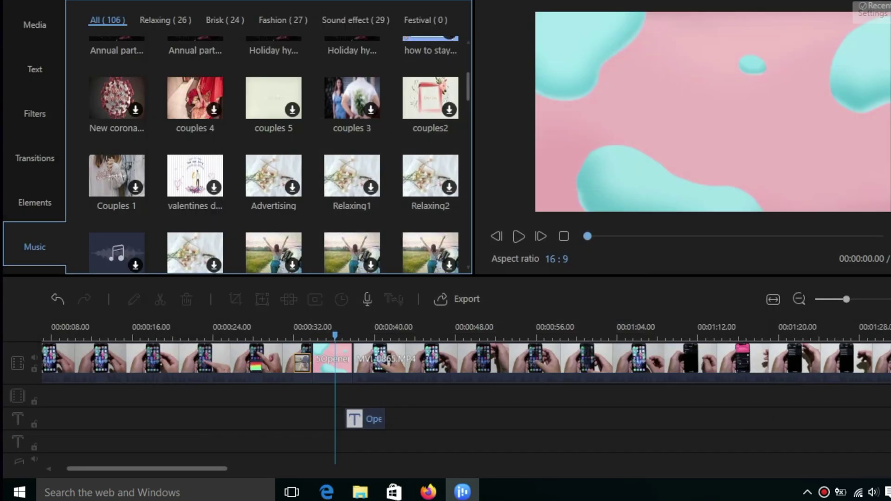
- Examine the program settings, including the default durations and the 16:9, 4:3 and 9:16 default aspect ratios, and leave without saving
{"action": "left_click", "coordinate": [884, 5]}
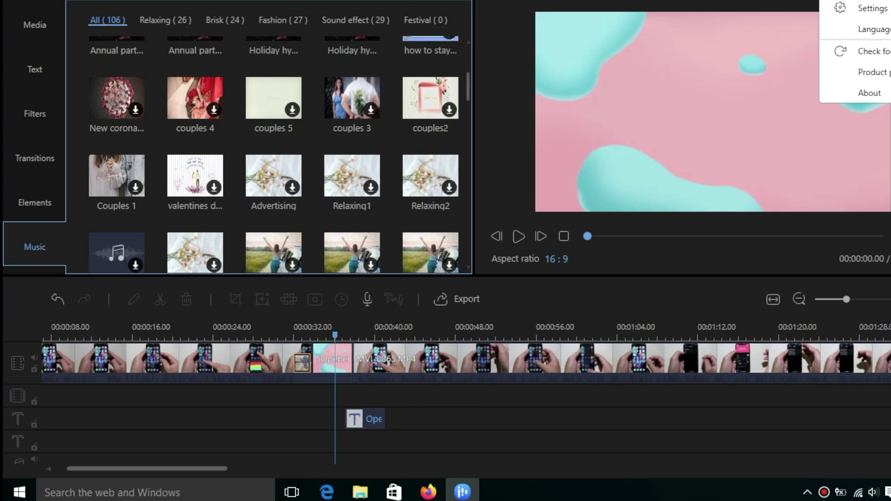
{"action": "left_click", "coordinate": [868, 8]}
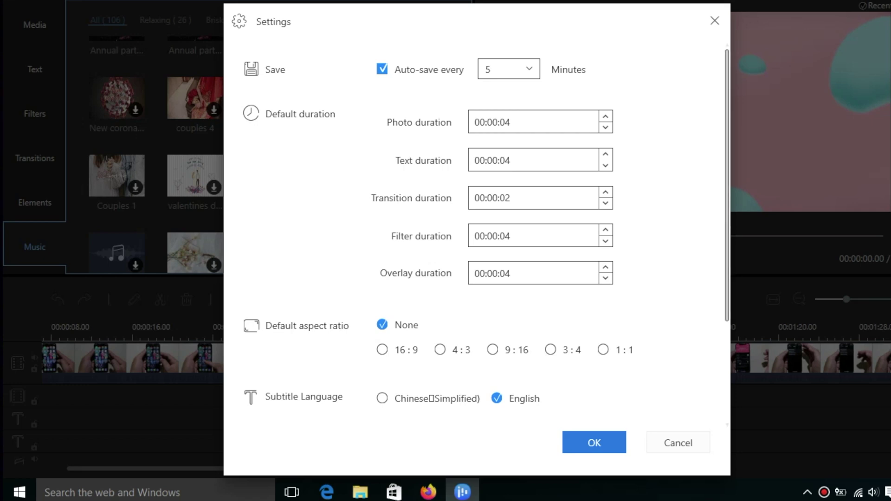
{"action": "scroll", "coordinate": [486, 235], "scroll_direction": "down", "scroll_amount": 2}
{"action": "scroll", "coordinate": [486, 234], "scroll_direction": "down", "scroll_amount": 2}
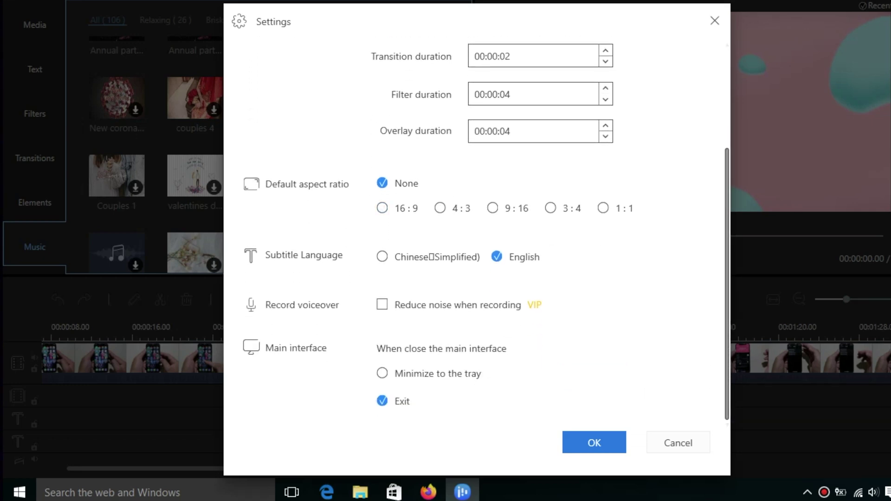
{"action": "left_click", "coordinate": [383, 208]}
{"action": "left_click", "coordinate": [440, 208]}
{"action": "left_click", "coordinate": [493, 208]}
{"action": "left_click", "coordinate": [382, 208]}
{"action": "key", "text": "Escape"}
- Check the program's activation information and examine the EaseUS Video Editor product page in Firefox
{"action": "left_click", "coordinate": [812, 2]}
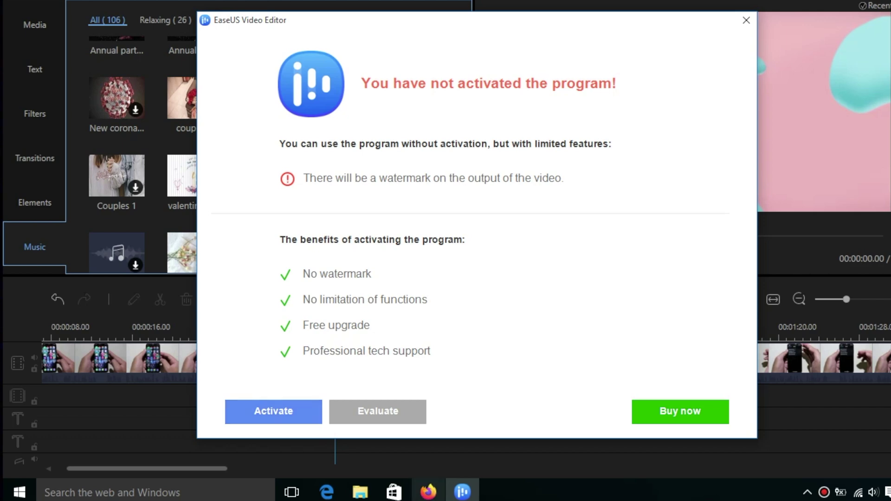
{"action": "left_click", "coordinate": [428, 492]}
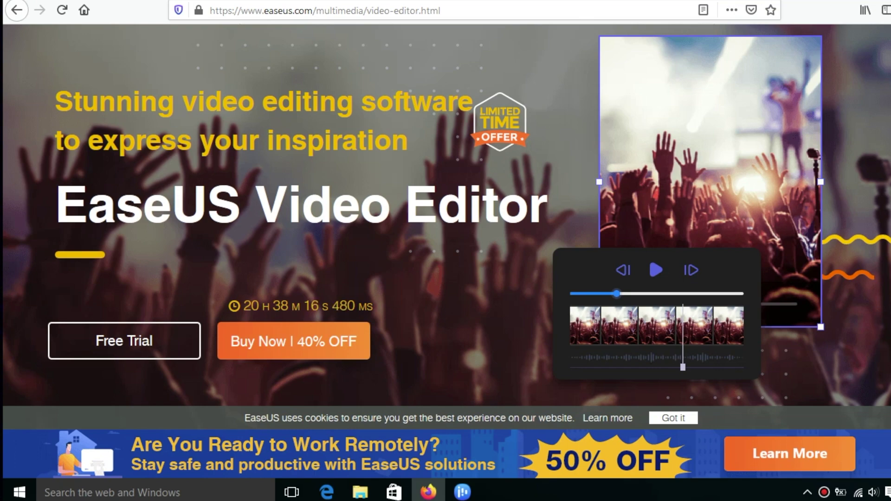
{"action": "scroll", "coordinate": [446, 223], "scroll_direction": "down", "scroll_amount": 5}
{"action": "scroll", "coordinate": [445, 223], "scroll_direction": "up", "scroll_amount": 8}
{"action": "scroll", "coordinate": [446, 223], "scroll_direction": "down", "scroll_amount": 3}
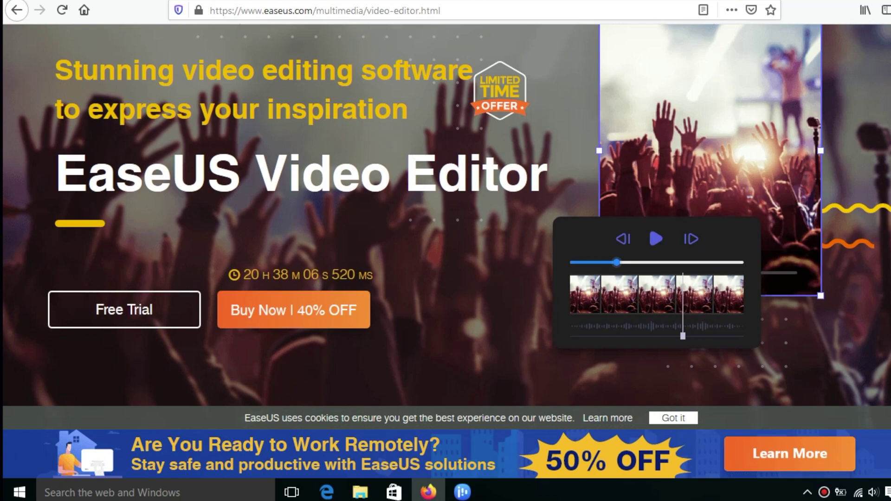
{"action": "scroll", "coordinate": [445, 223], "scroll_direction": "down", "scroll_amount": 5}
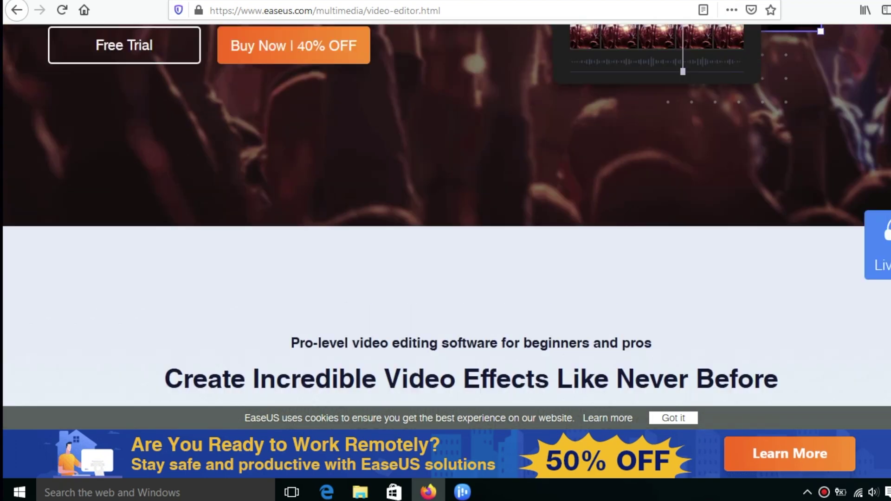